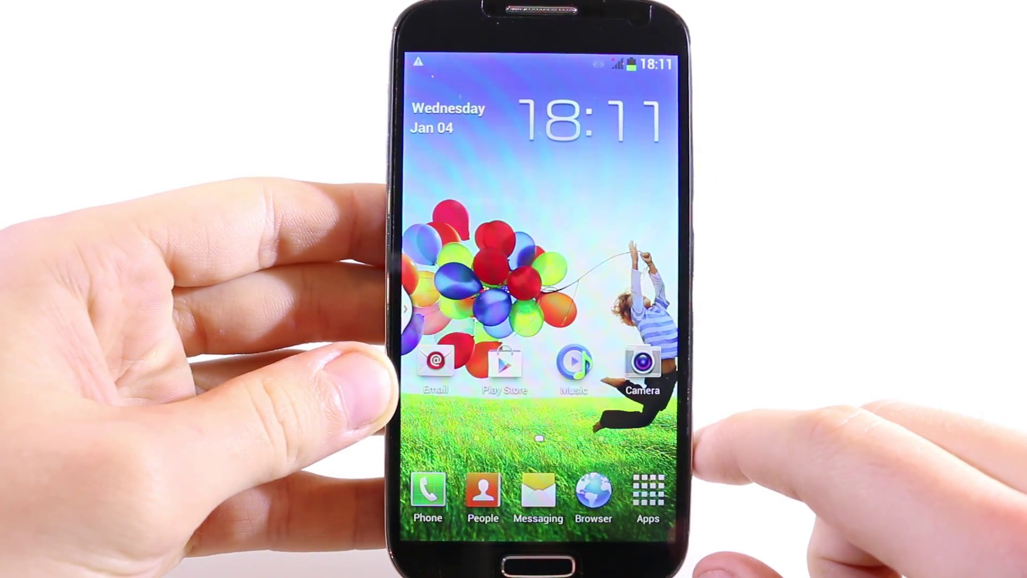
# - Open the phone's About phone page in Settings and bring the build number into view
pyautogui.click(648, 489)
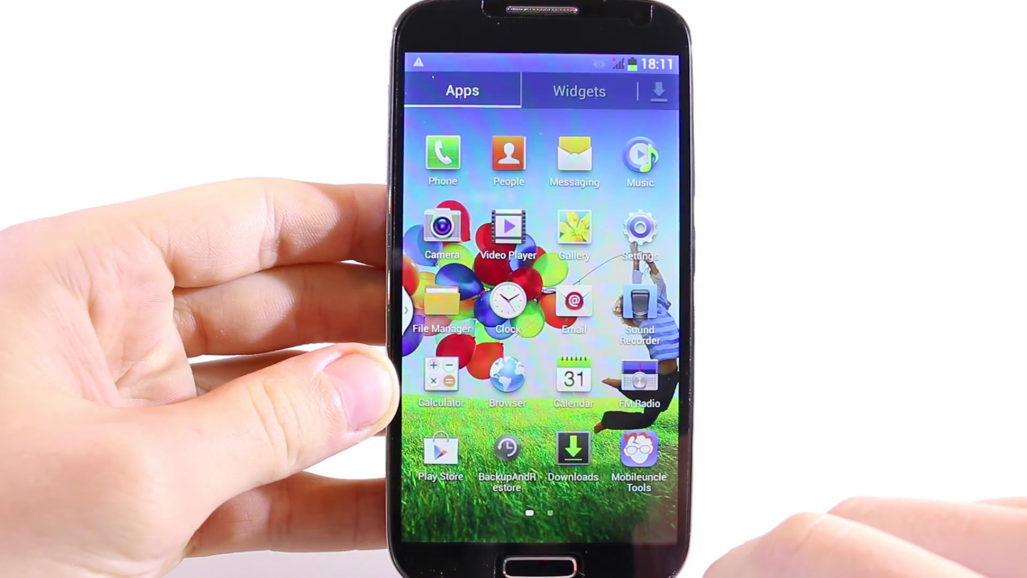
pyautogui.click(639, 229)
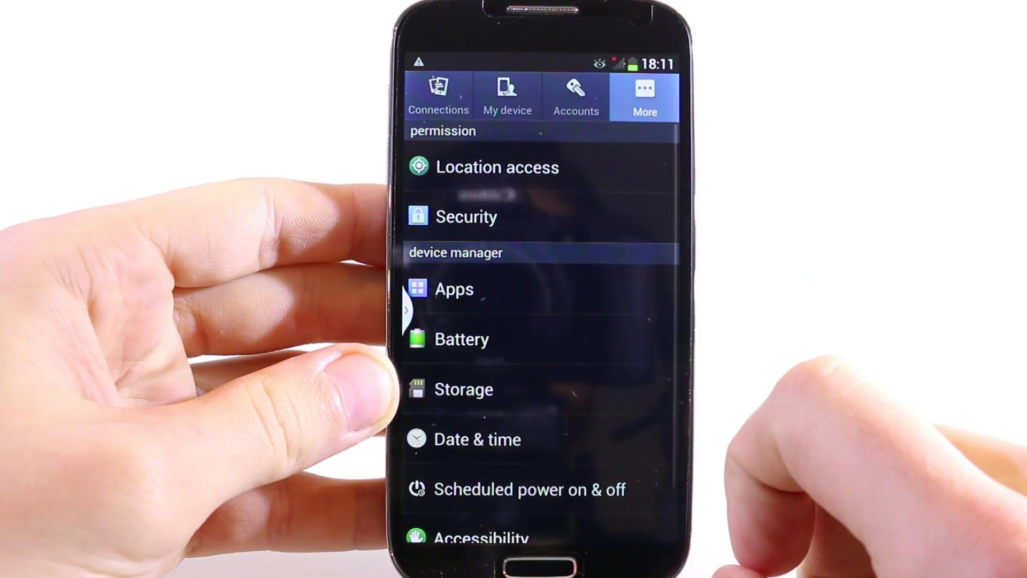
pyautogui.moveTo(631, 366); pyautogui.dragTo(621, 288)
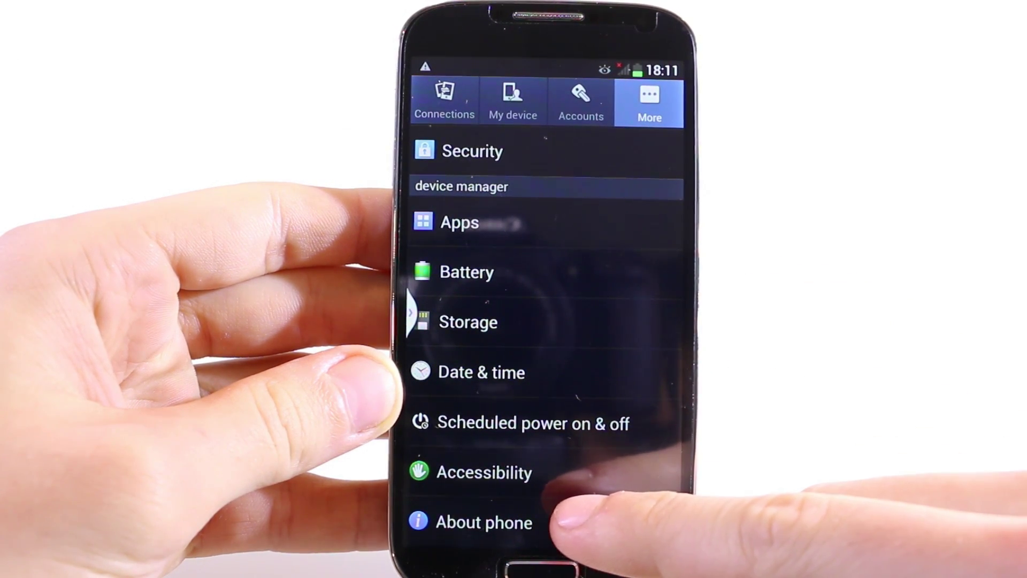
pyautogui.click(561, 521)
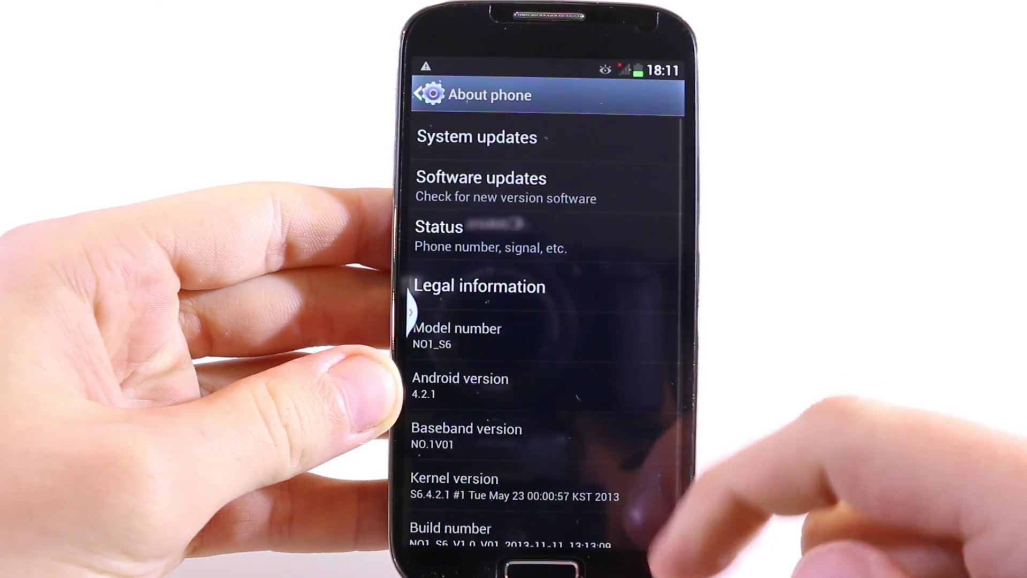
pyautogui.moveTo(633, 428); pyautogui.dragTo(642, 311)
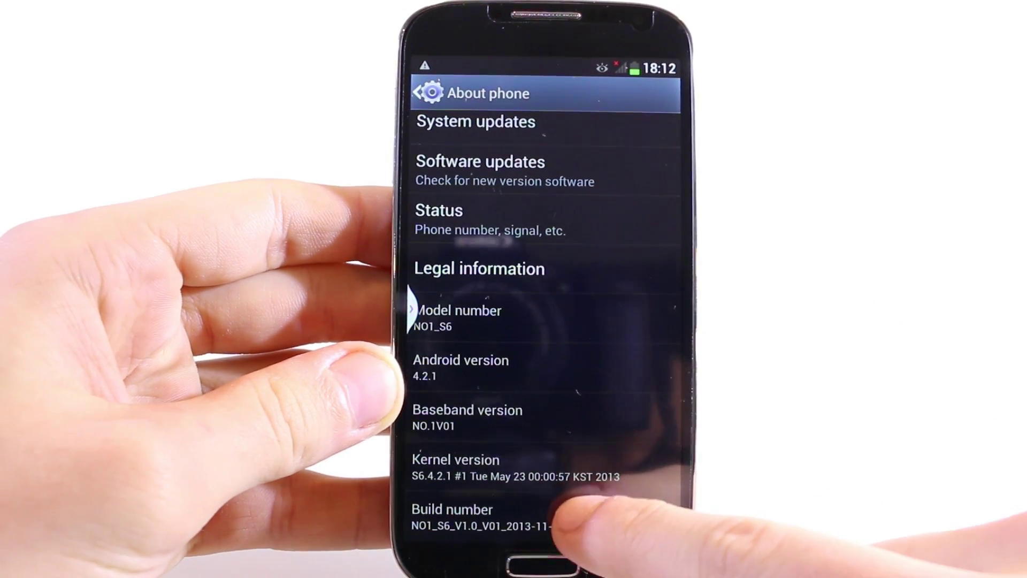
# - Unlock developer mode through repeated selection of the build number, and return to the settings list
pyautogui.click(562, 519)
pyautogui.click(561, 519)
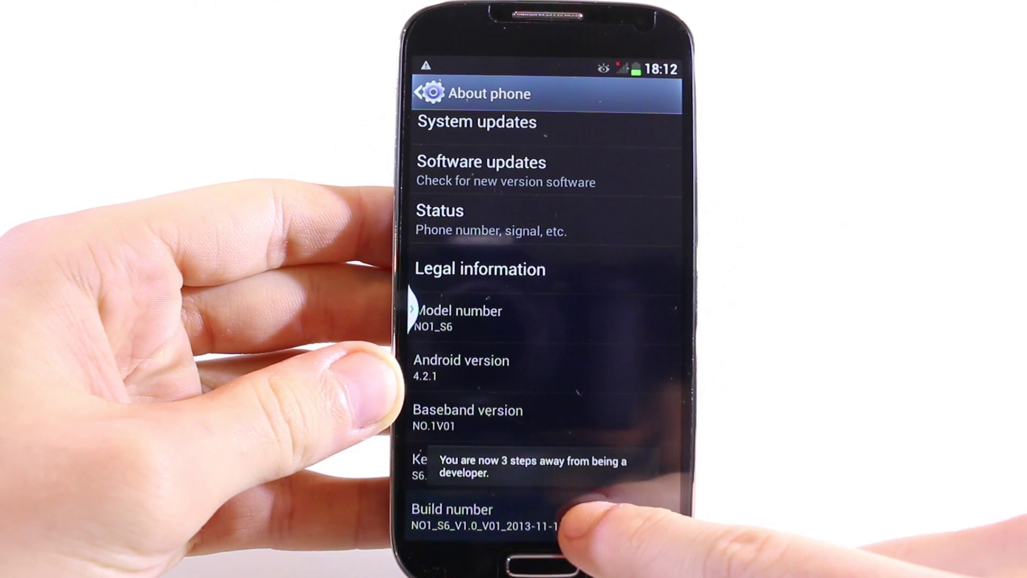
pyautogui.click(561, 519)
pyautogui.click(559, 521)
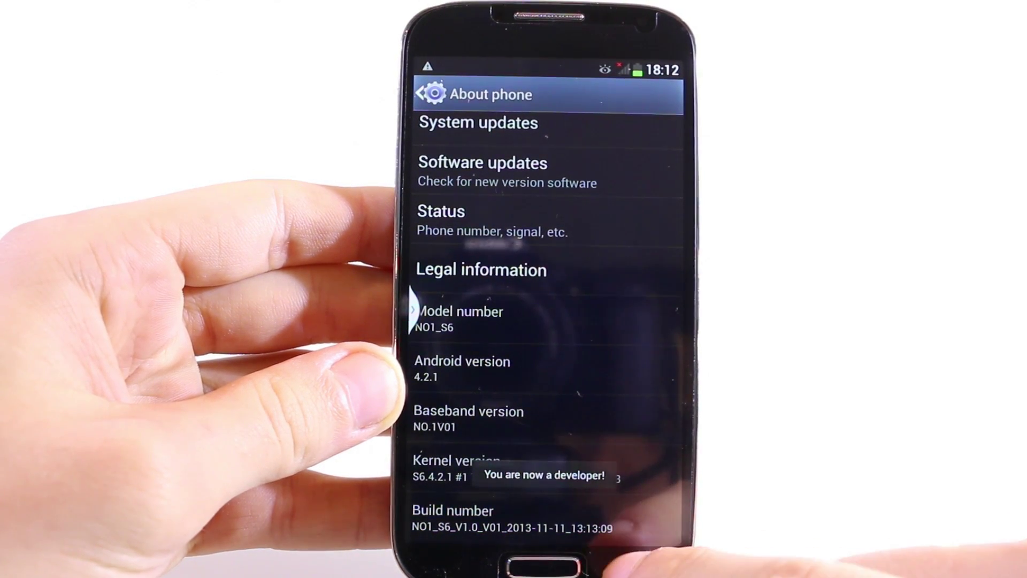
pyautogui.click(631, 567)
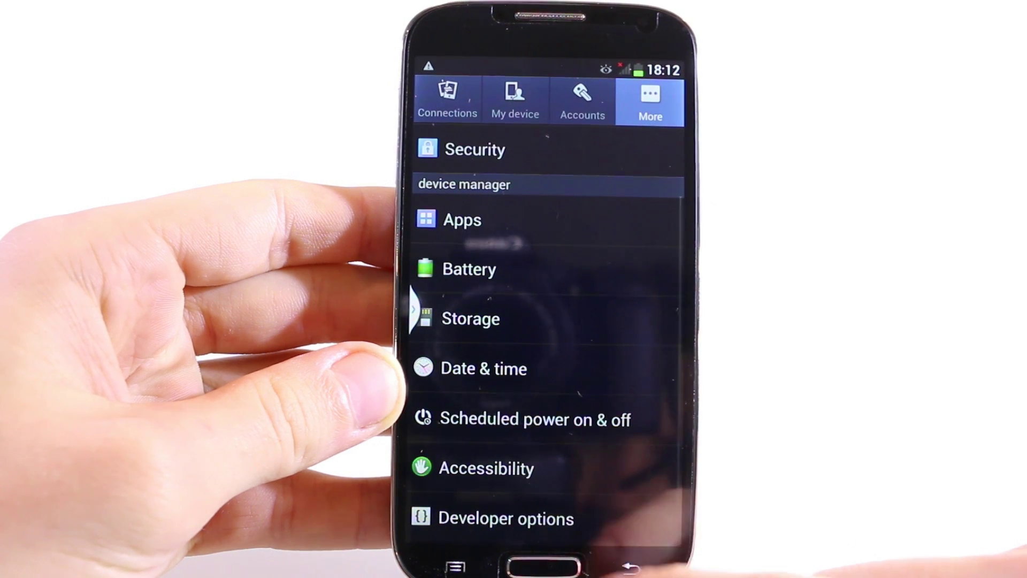
# - Open the phone's Developer options and switch USB debugging off and on again
pyautogui.click(615, 527)
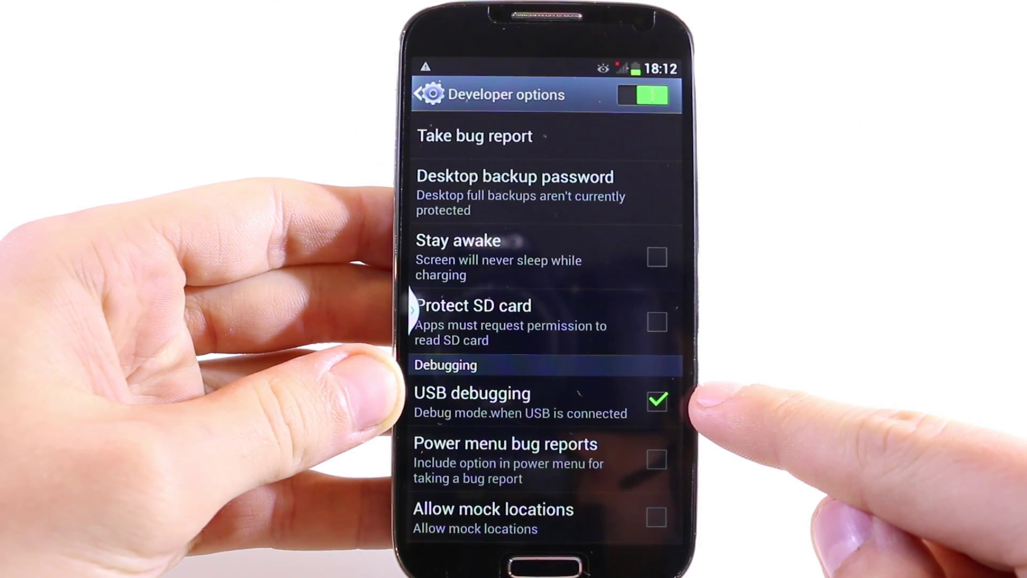
pyautogui.click(657, 401)
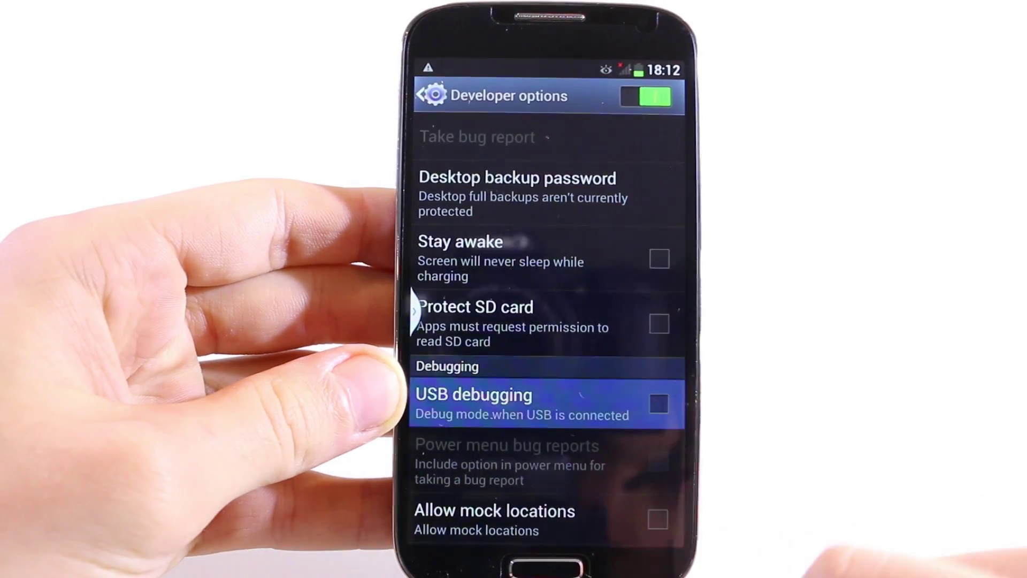
pyautogui.click(609, 398)
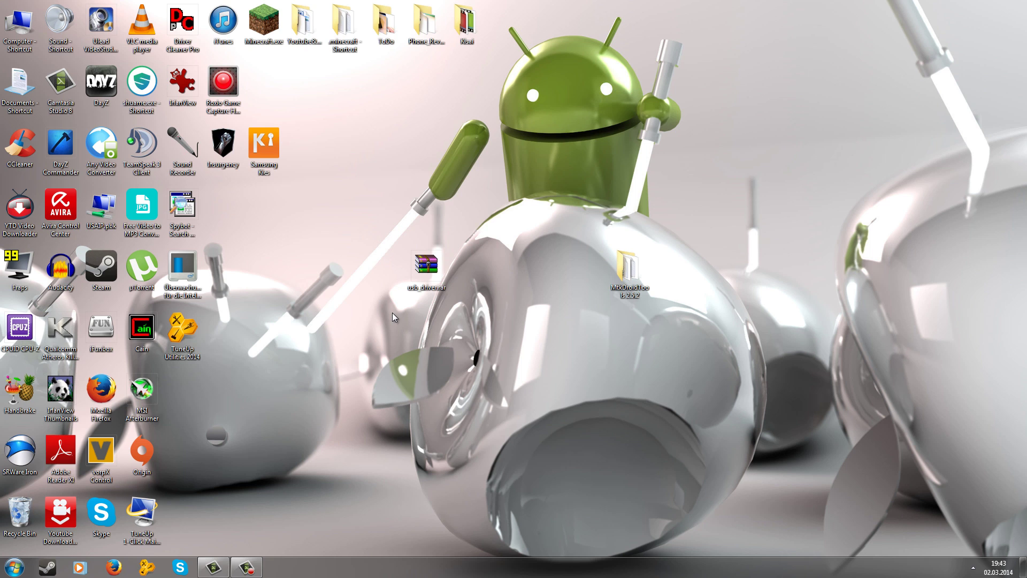
pyautogui.click(626, 295)
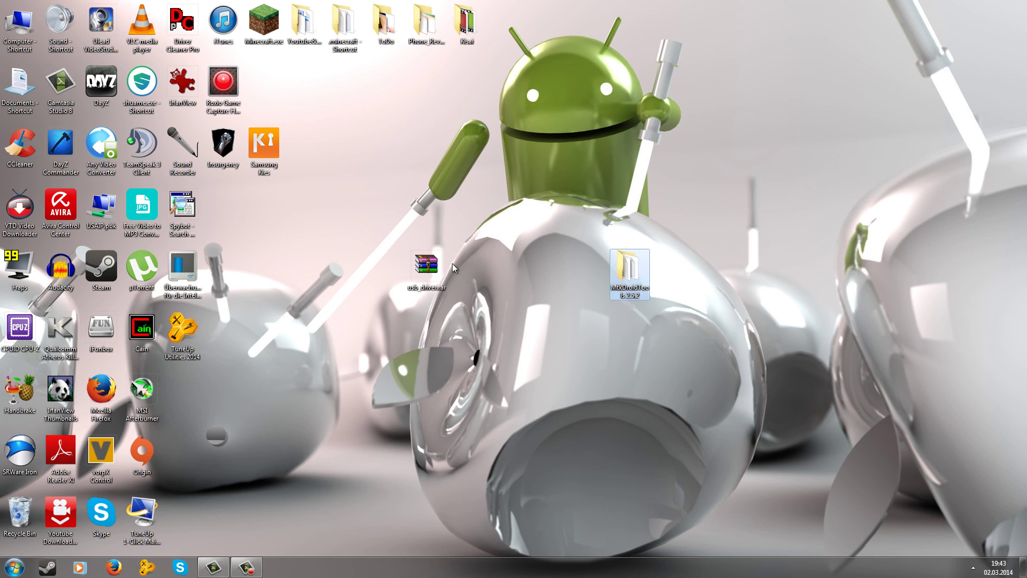
pyautogui.click(435, 269)
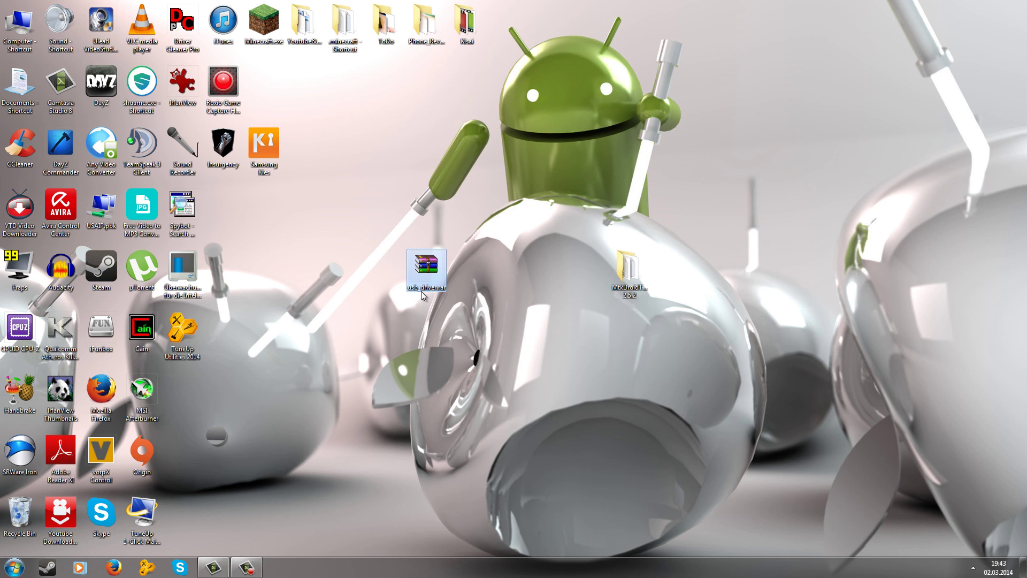
pyautogui.click(446, 299)
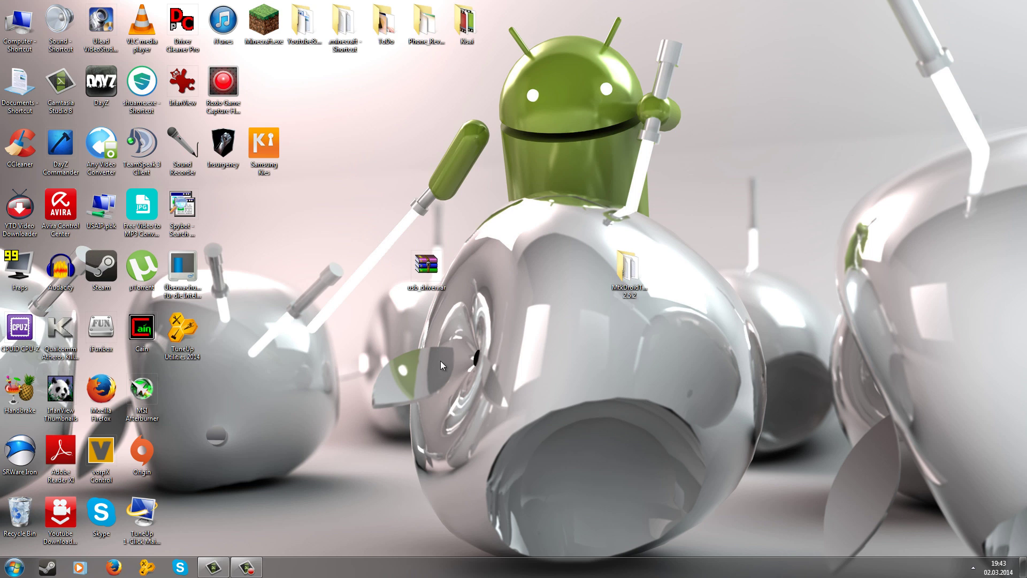
# - Extract usb_driver.rar onto the desktop and place the extracted usb_driver folder beside the archive
pyautogui.rightClick(421, 265)
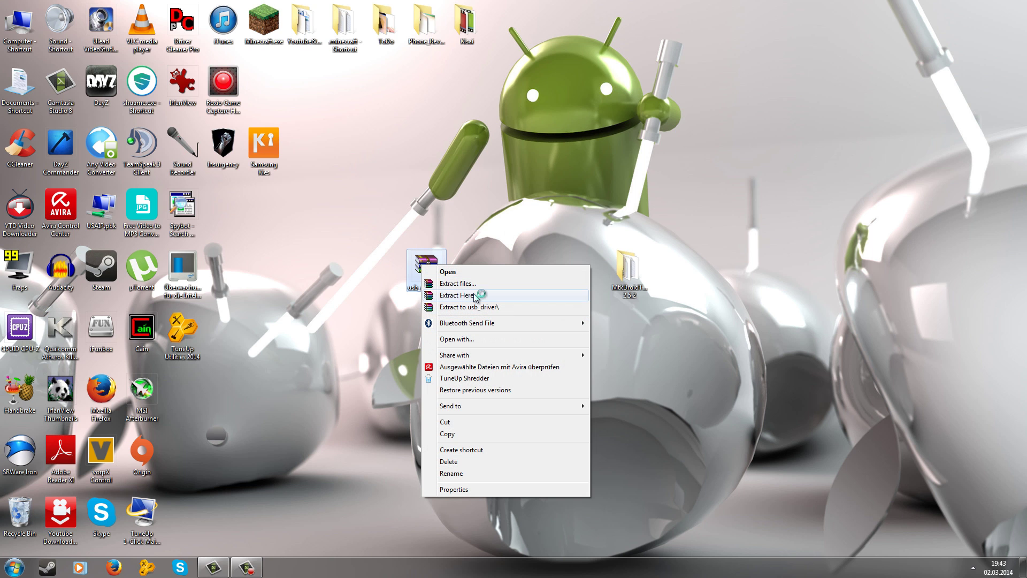
pyautogui.click(479, 295)
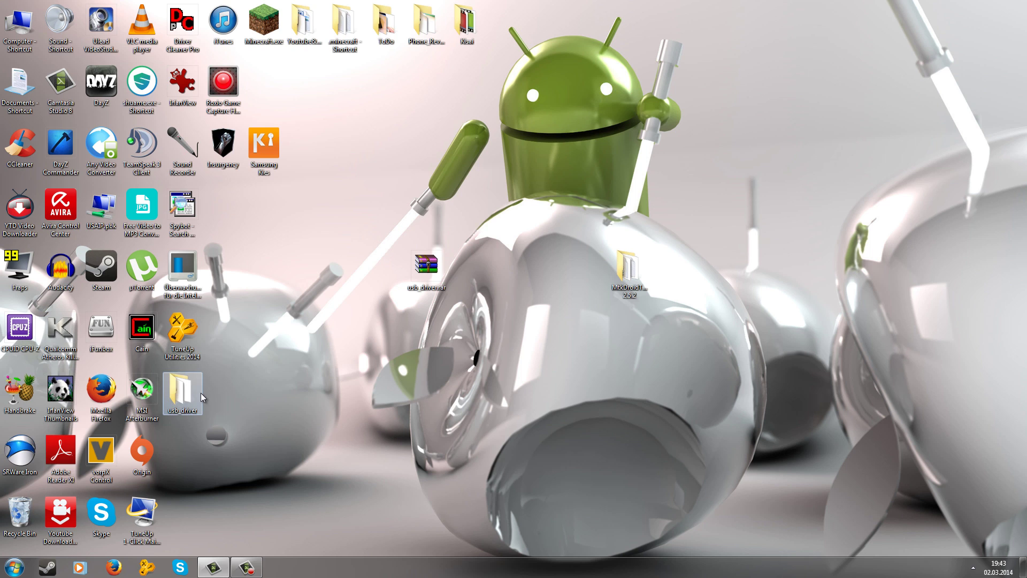
pyautogui.moveTo(199, 393); pyautogui.dragTo(391, 277)
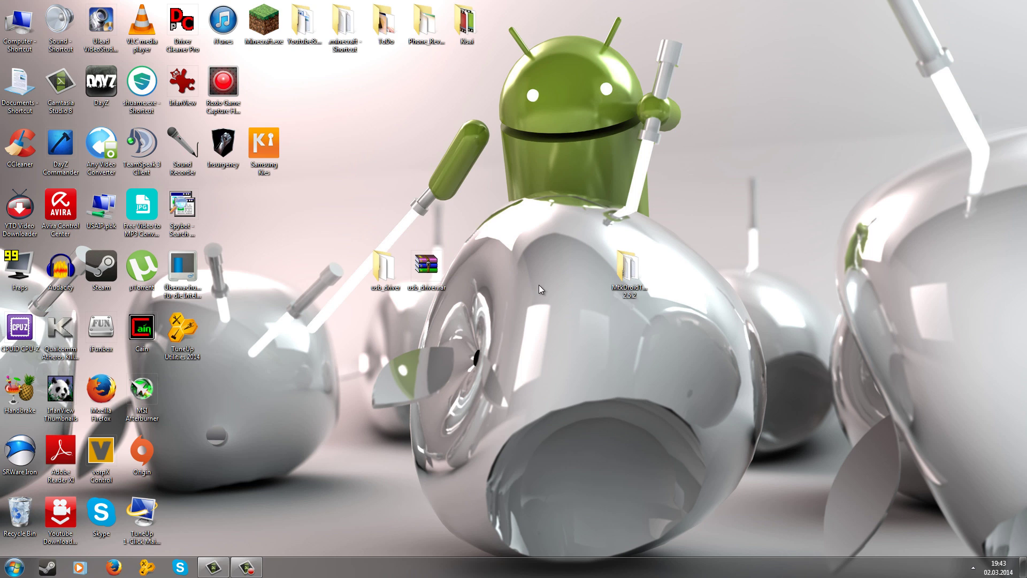
# - Open Device Manager from the Control Panel's System page, close the System window and move Device Manager clear of the desktop icons
pyautogui.click(15, 566)
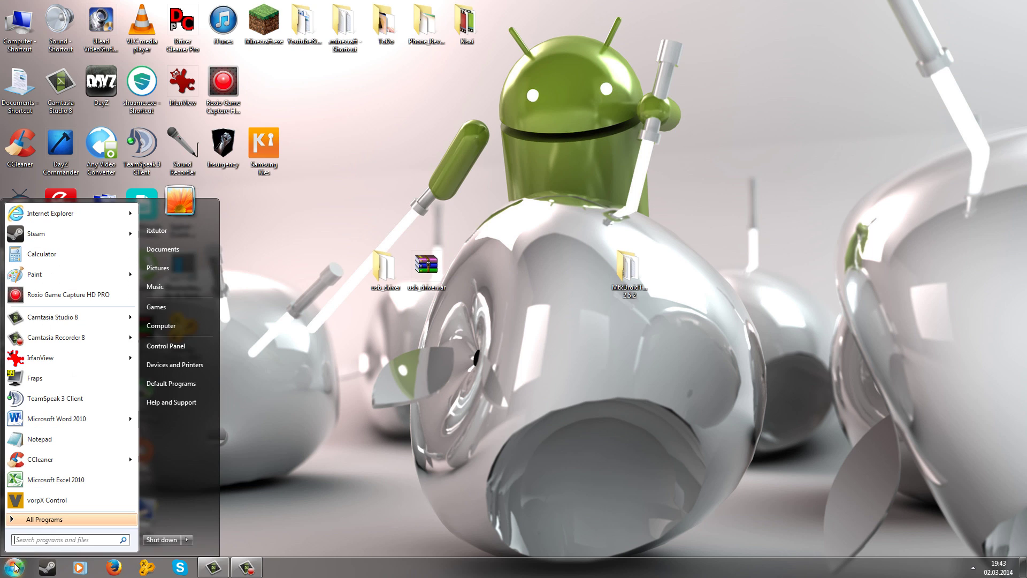
pyautogui.click(182, 347)
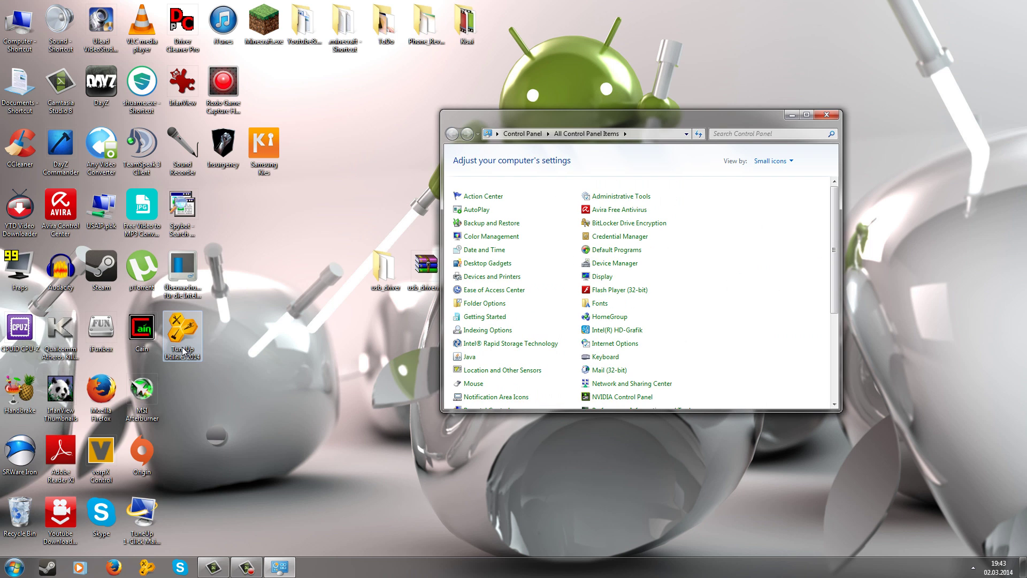
pyautogui.scroll(-4, 595, 359)
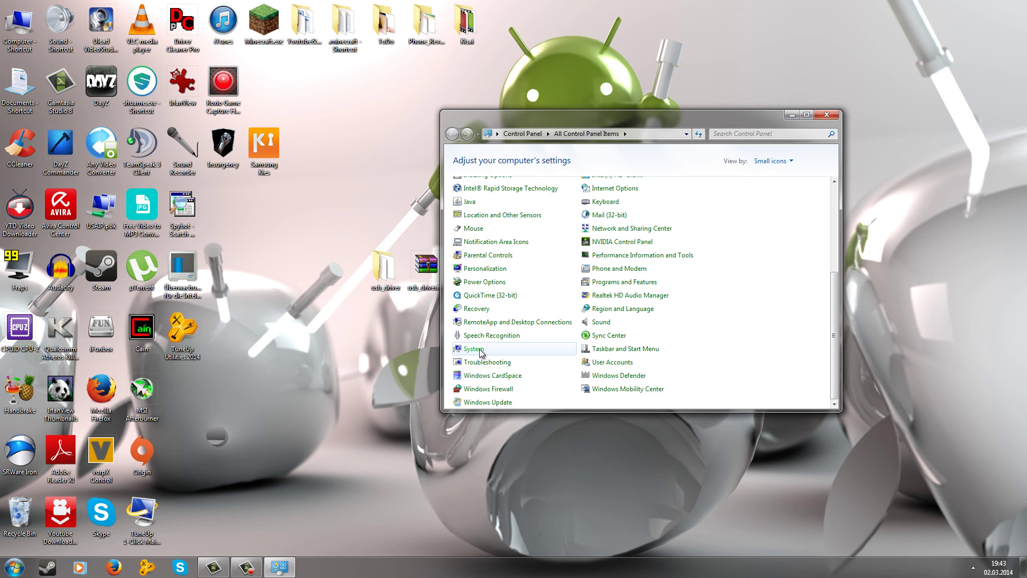
pyautogui.click(474, 349)
pyautogui.click(481, 175)
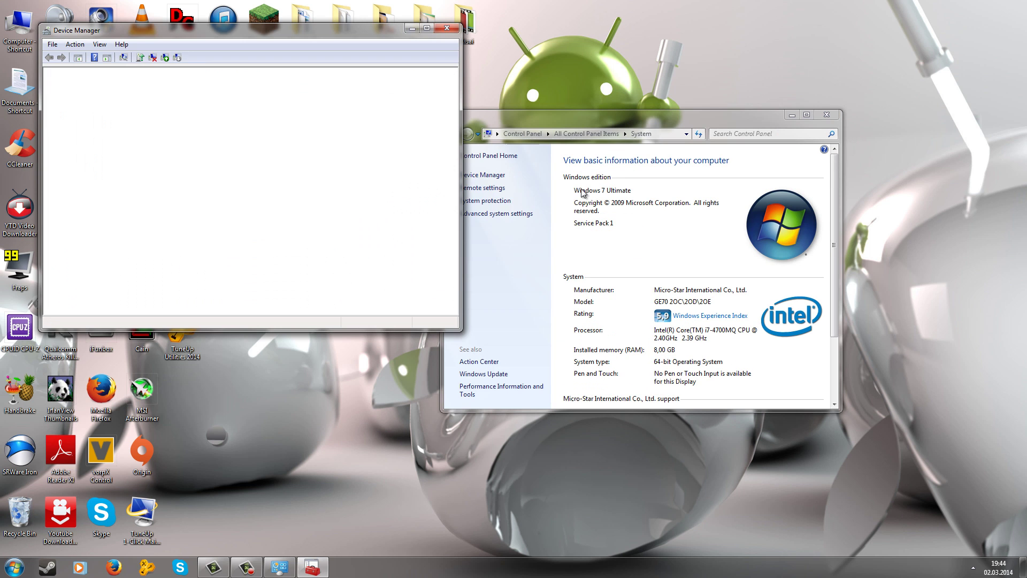
pyautogui.click(826, 115)
pyautogui.moveTo(278, 34); pyautogui.dragTo(781, 91)
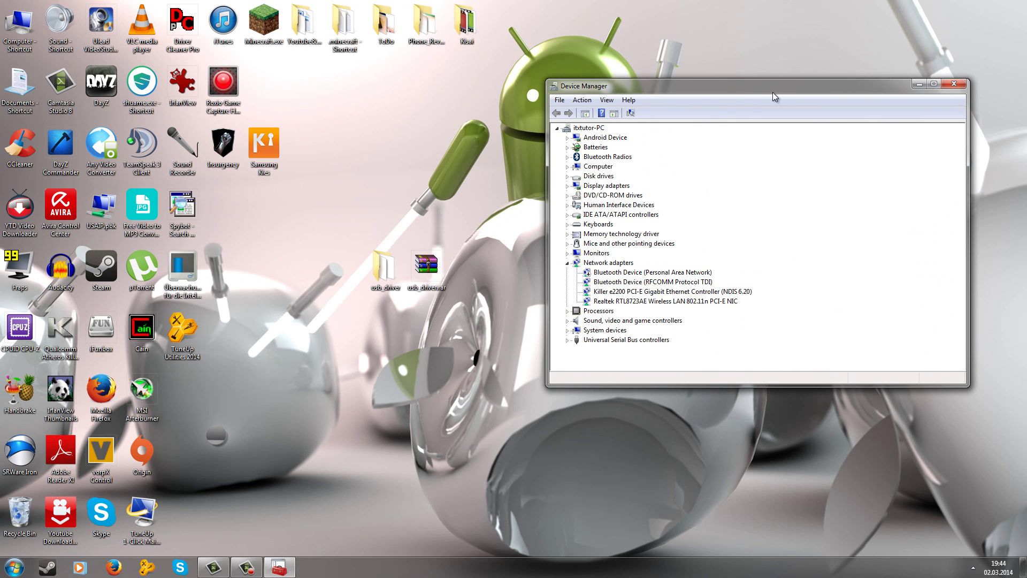
# - Start a driver update for the Android Composite ADB Interface, choosing to browse the computer for driver software
pyautogui.click(568, 138)
pyautogui.click(597, 137)
pyautogui.click(607, 147)
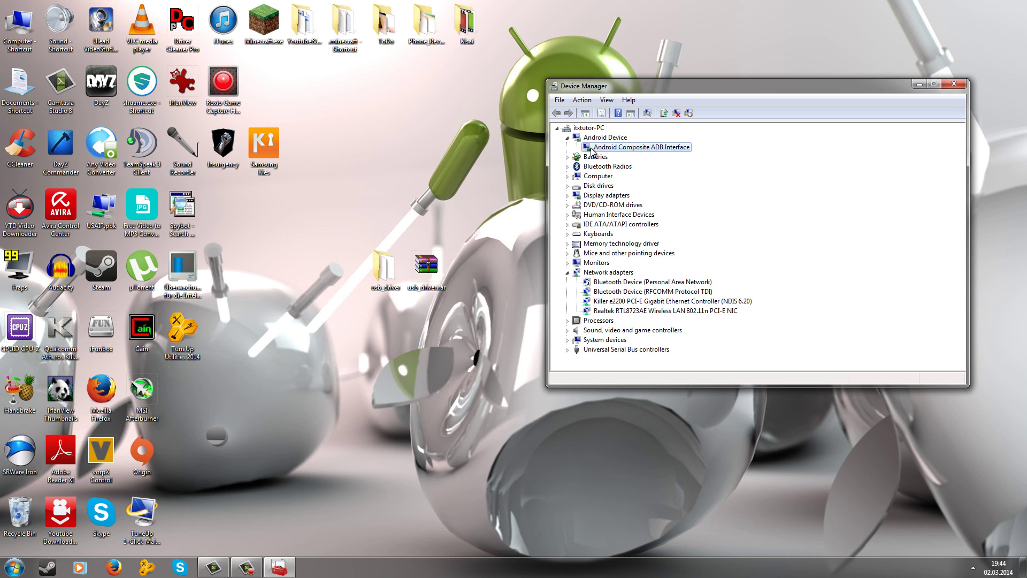
pyautogui.rightClick(633, 147)
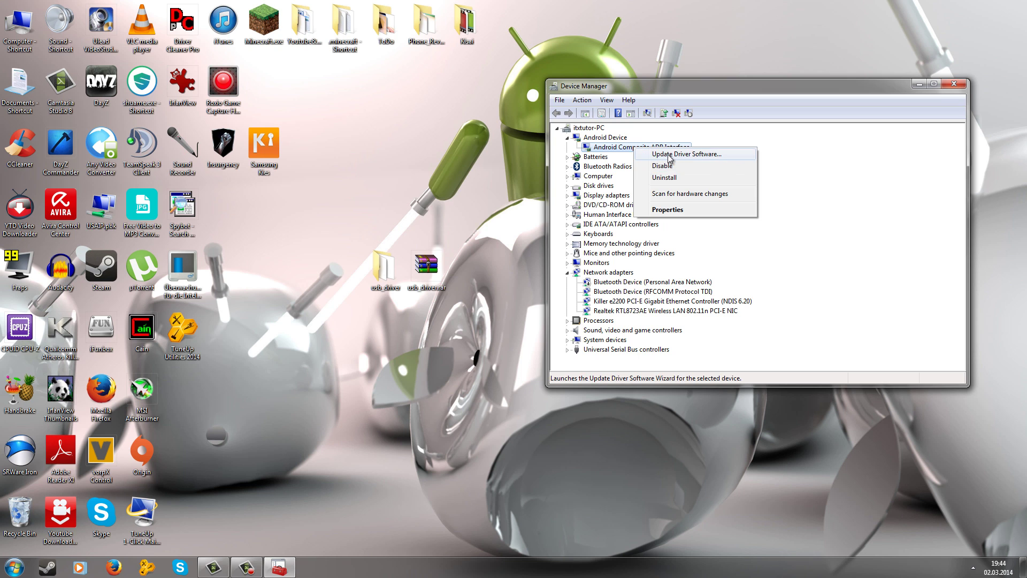
pyautogui.click(668, 157)
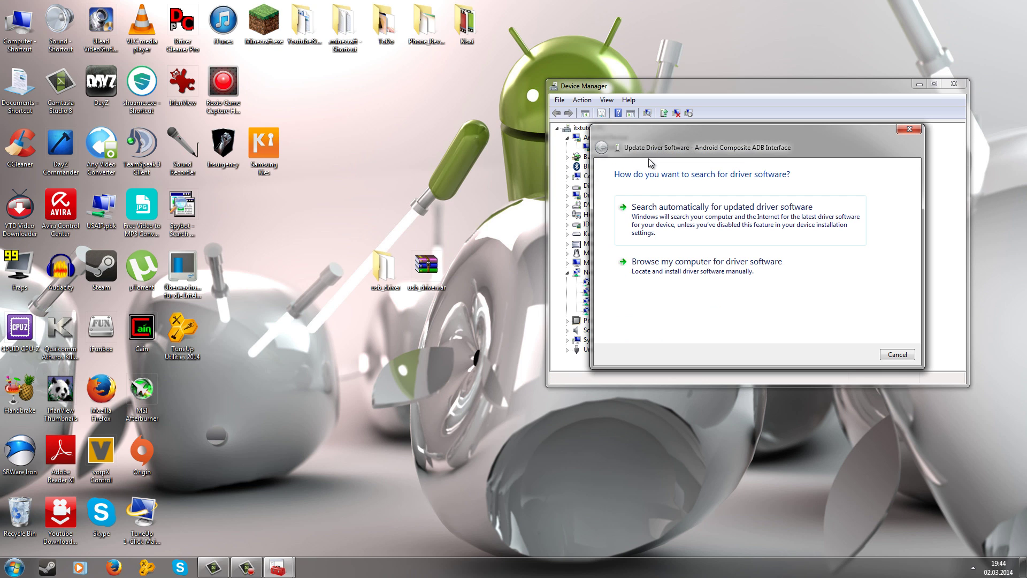
pyautogui.click(757, 271)
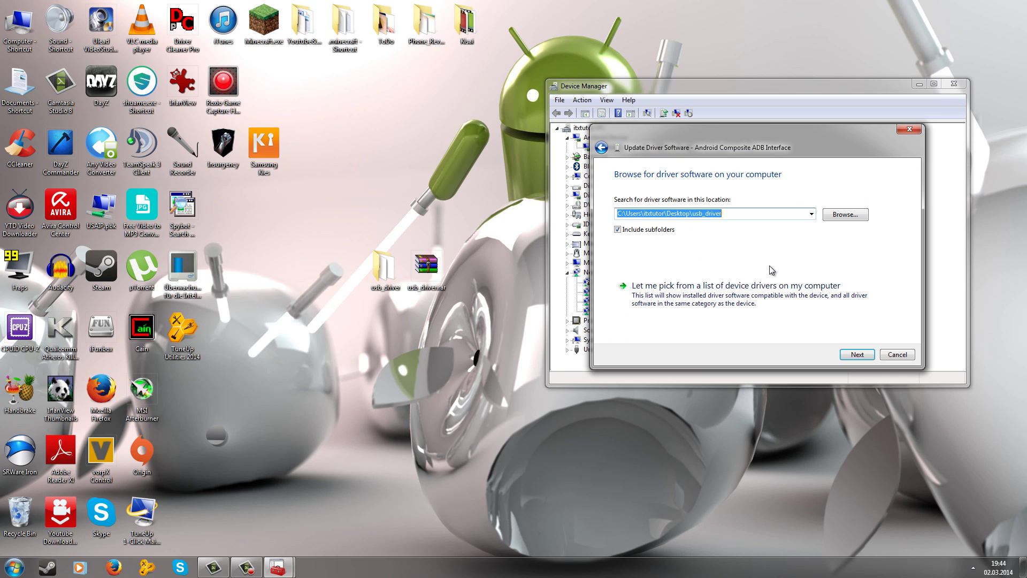
# - Run the driver update from the desktop's usb_driver folder, and close the wizard and Device Manager
pyautogui.click(841, 217)
pyautogui.moveTo(591, 267); pyautogui.dragTo(591, 293)
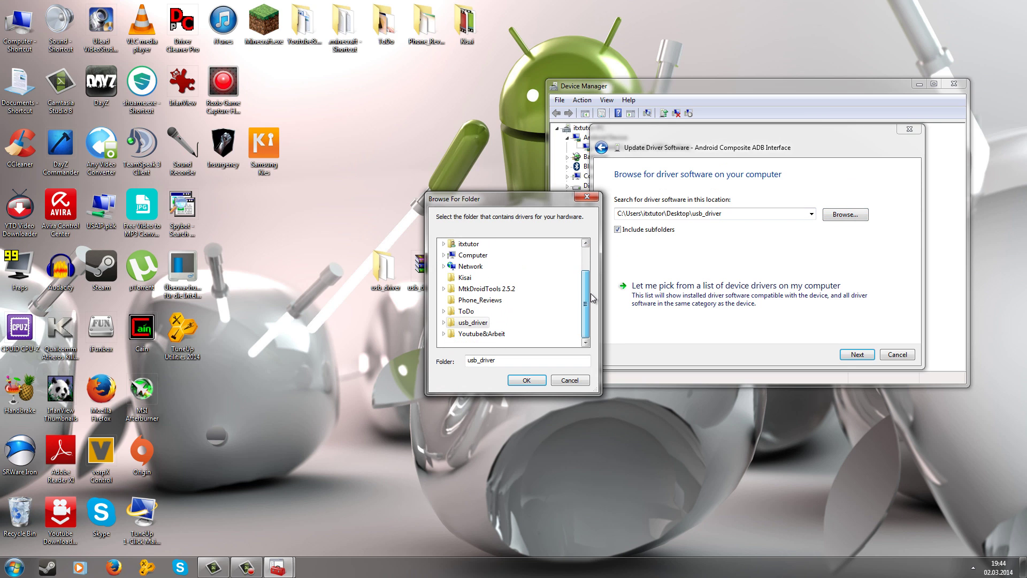
pyautogui.click(481, 323)
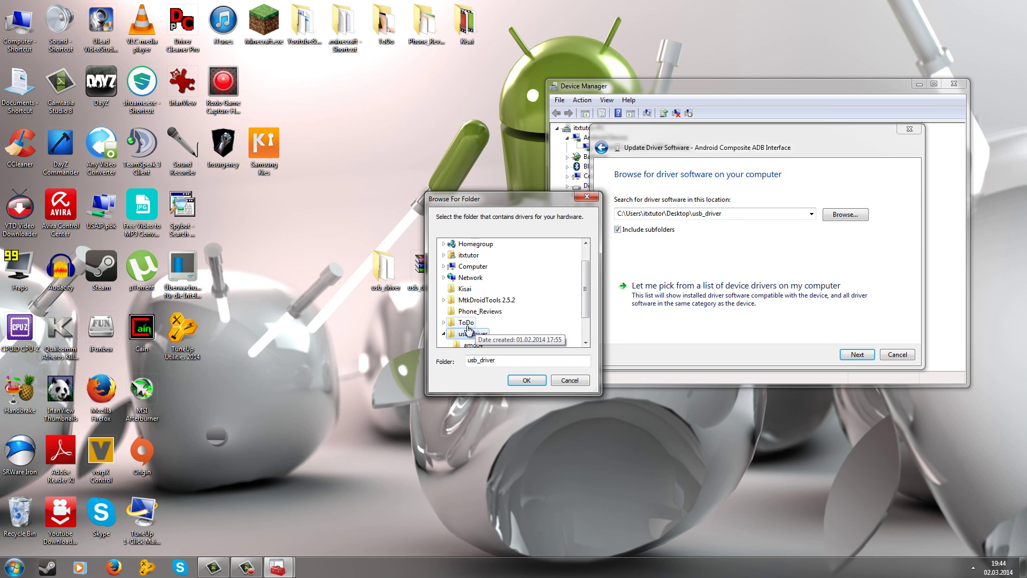
pyautogui.click(522, 378)
pyautogui.click(843, 355)
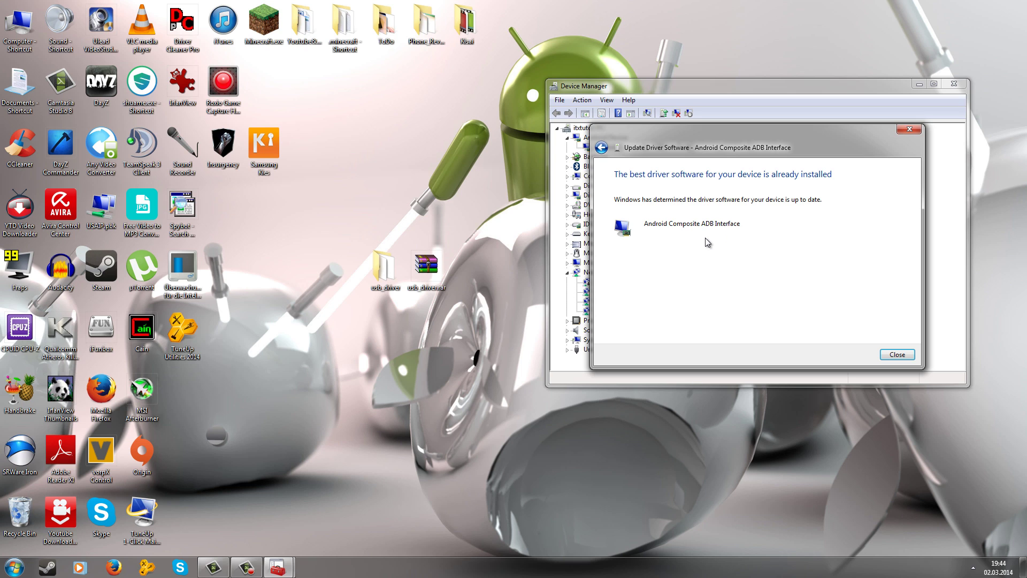
pyautogui.click(897, 355)
pyautogui.click(964, 84)
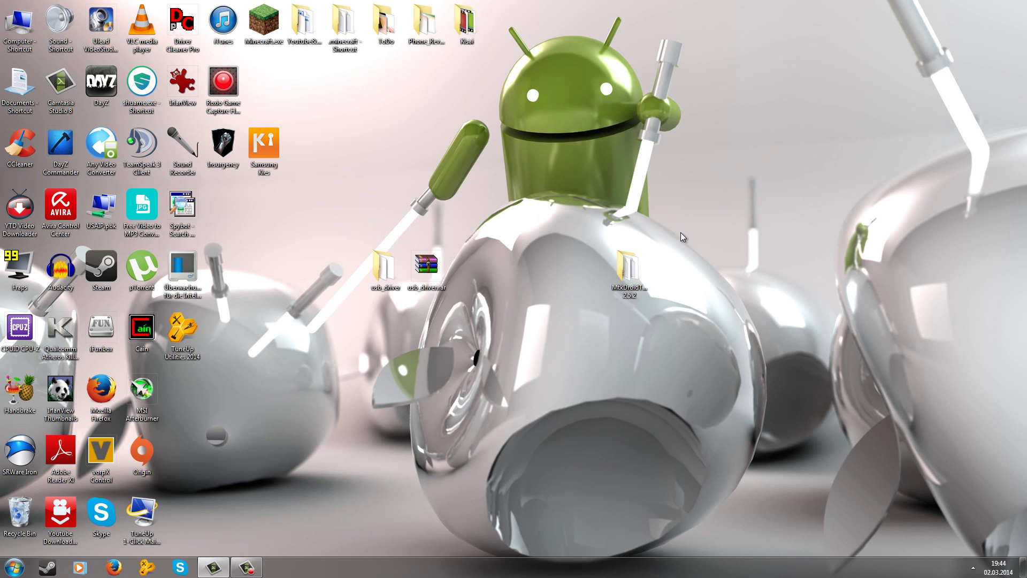
# - Run MTKdroidTools.exe from the MtkDroidTools 2.5.2 folder as administrator and minimize the folder window
pyautogui.doubleClick(636, 264)
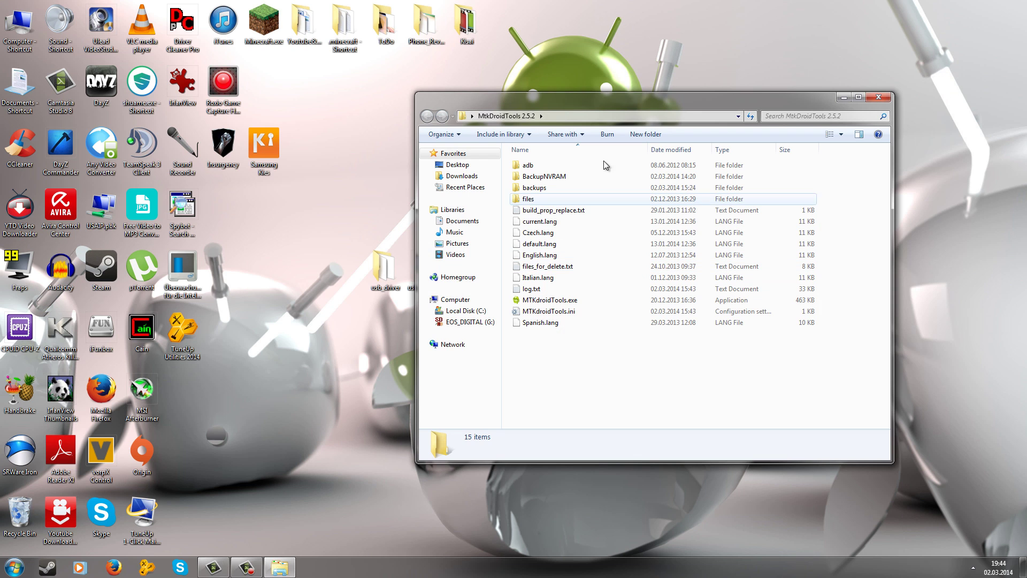
pyautogui.moveTo(592, 99); pyautogui.dragTo(594, 90)
pyautogui.click(577, 292)
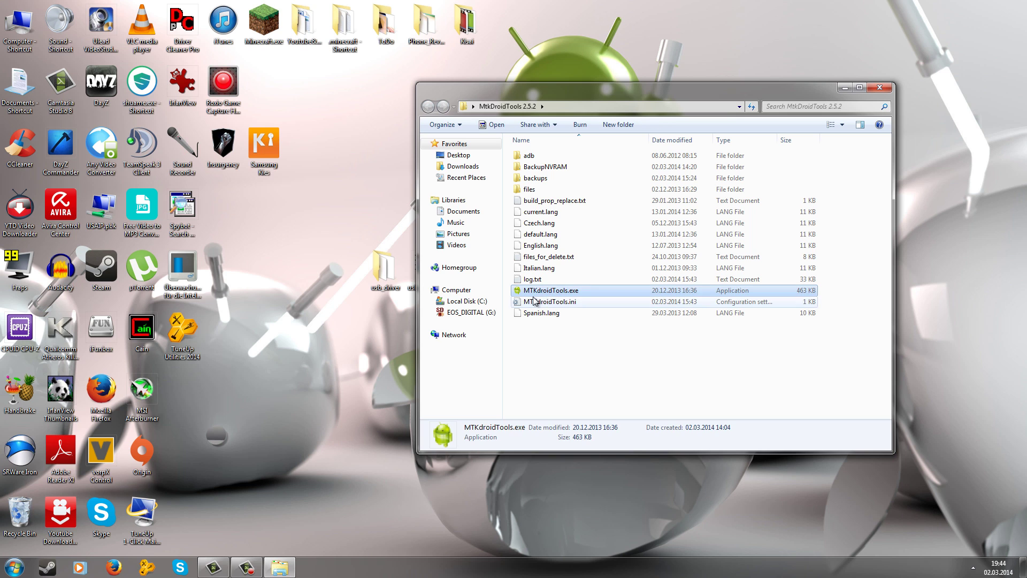
pyautogui.rightClick(589, 290)
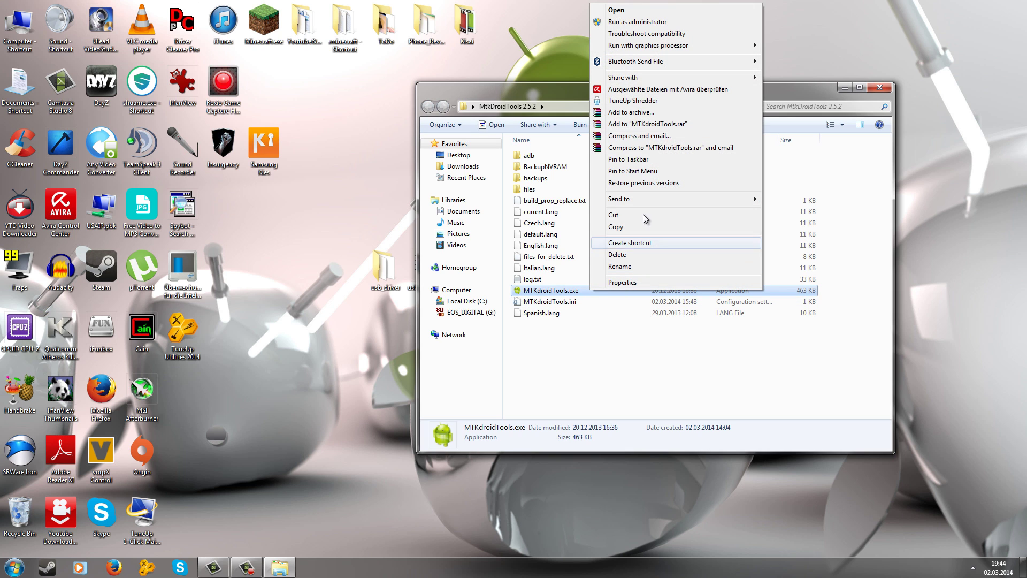
pyautogui.click(627, 23)
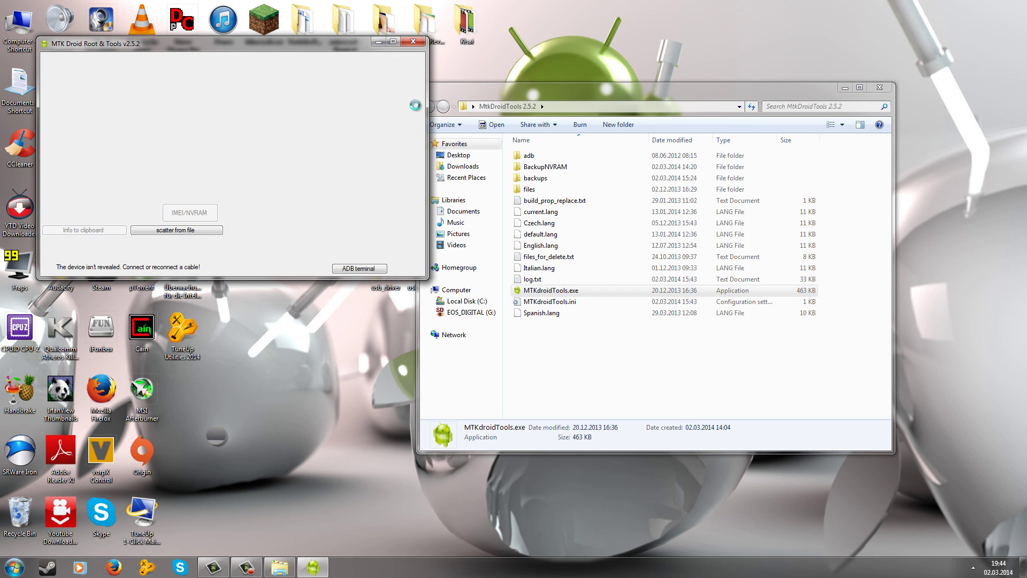
pyautogui.click(850, 91)
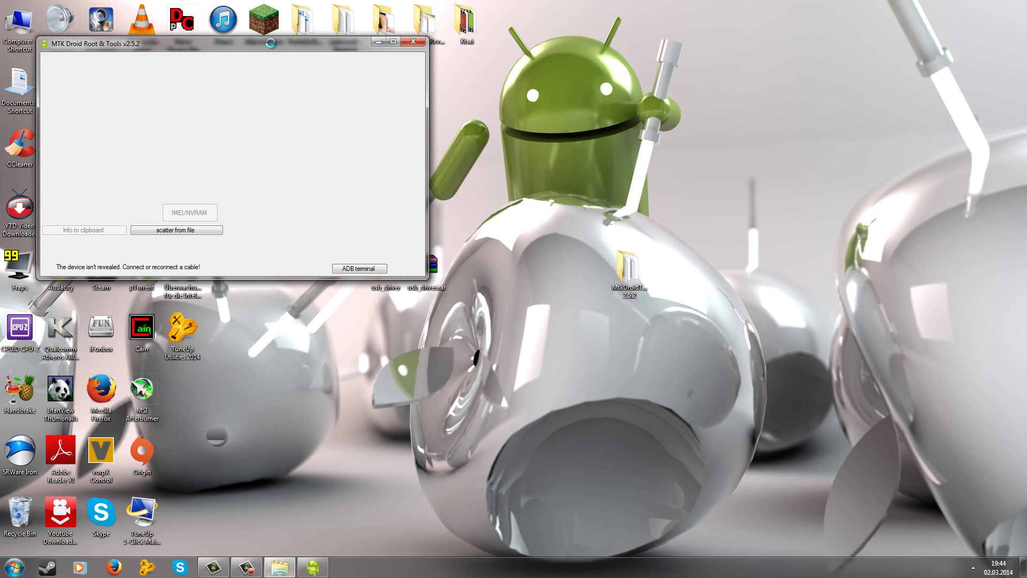
# - Move the MTK Droid Tools window clear of the desktop icons and reinstall SuperUser, busybox, RootExplorer and MobileUncleTool on the phone, choosing SuperSU
pyautogui.moveTo(271, 42); pyautogui.dragTo(590, 170)
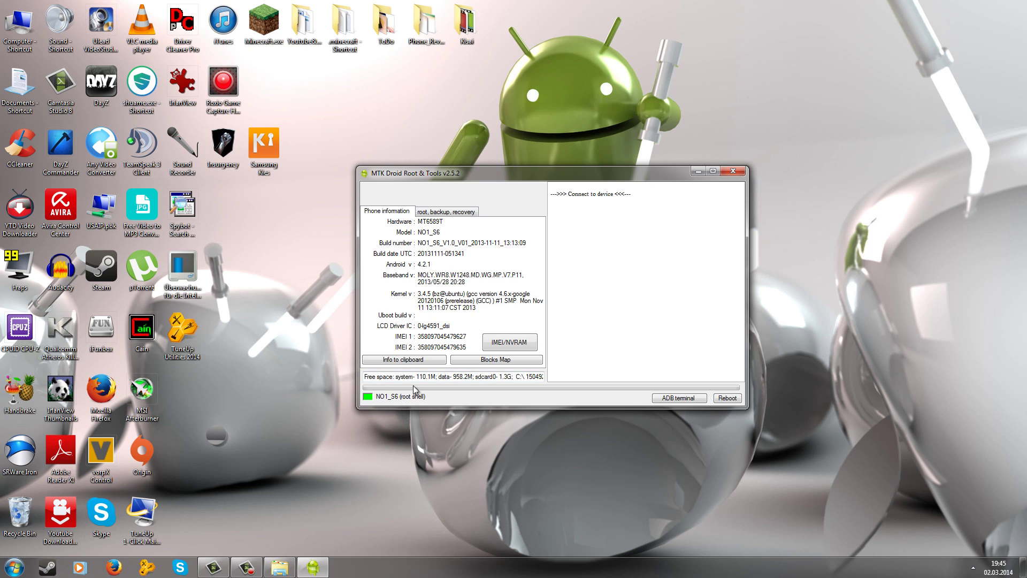
pyautogui.click(450, 212)
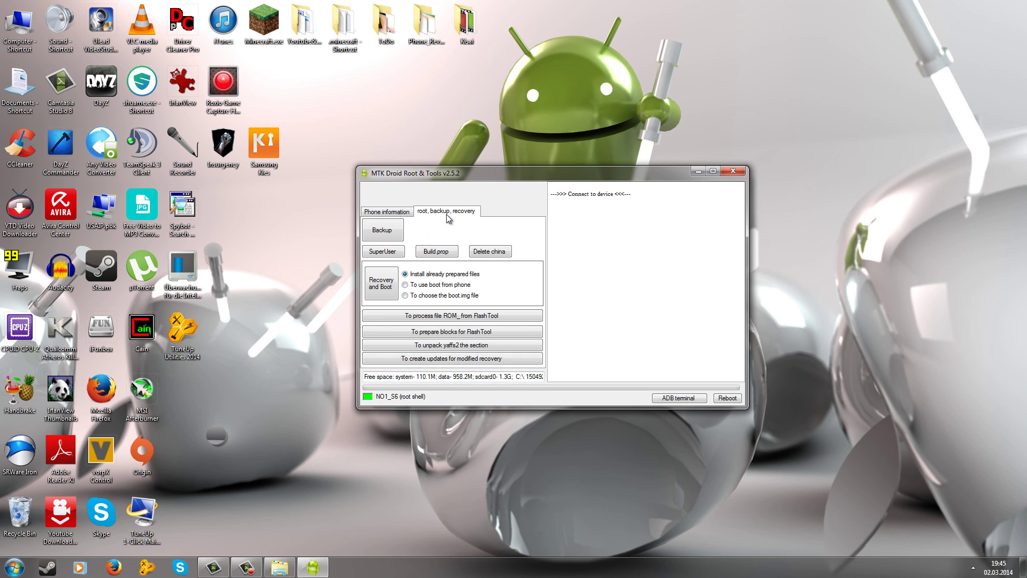
pyautogui.click(388, 253)
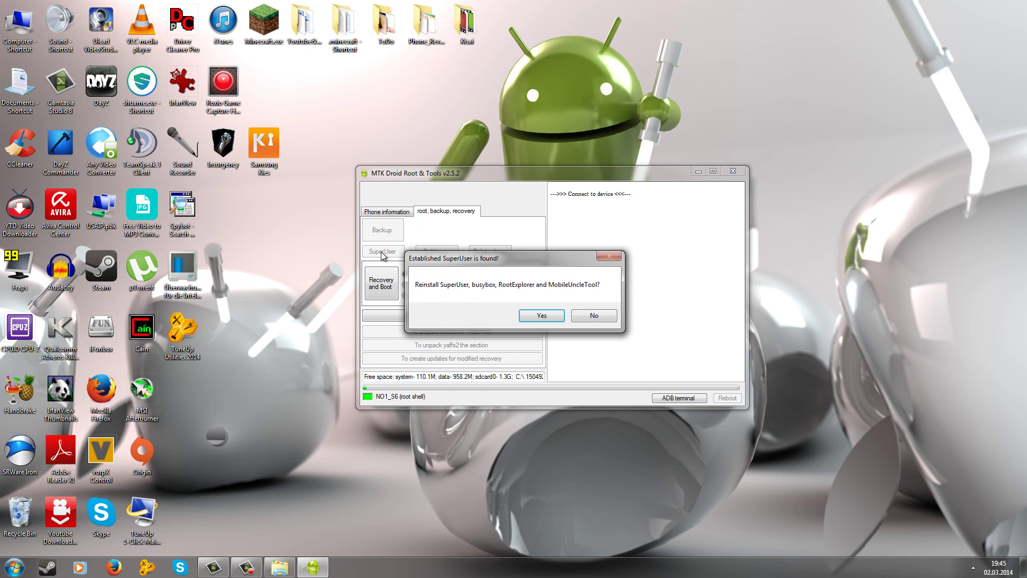
pyautogui.click(551, 320)
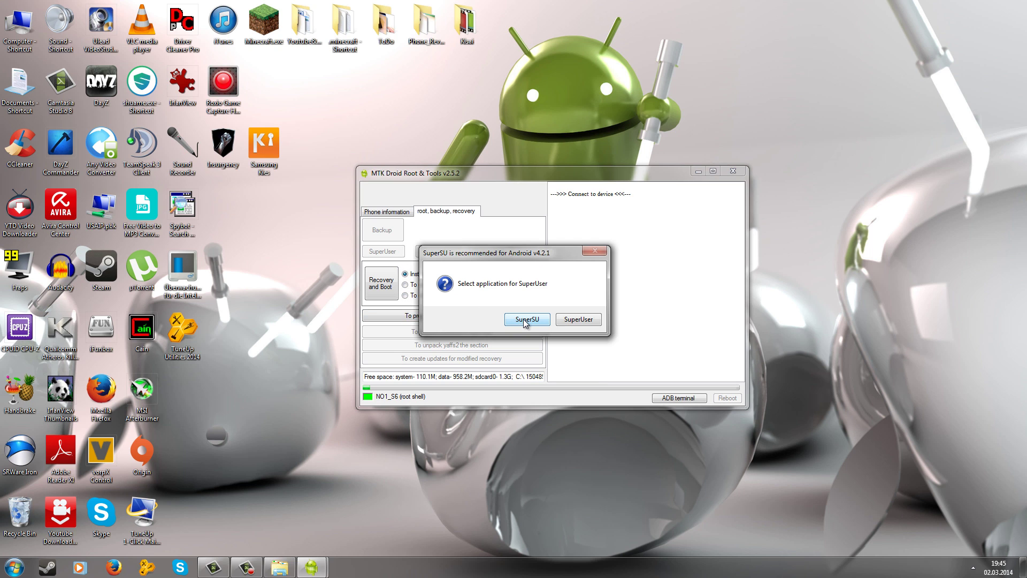
pyautogui.click(526, 320)
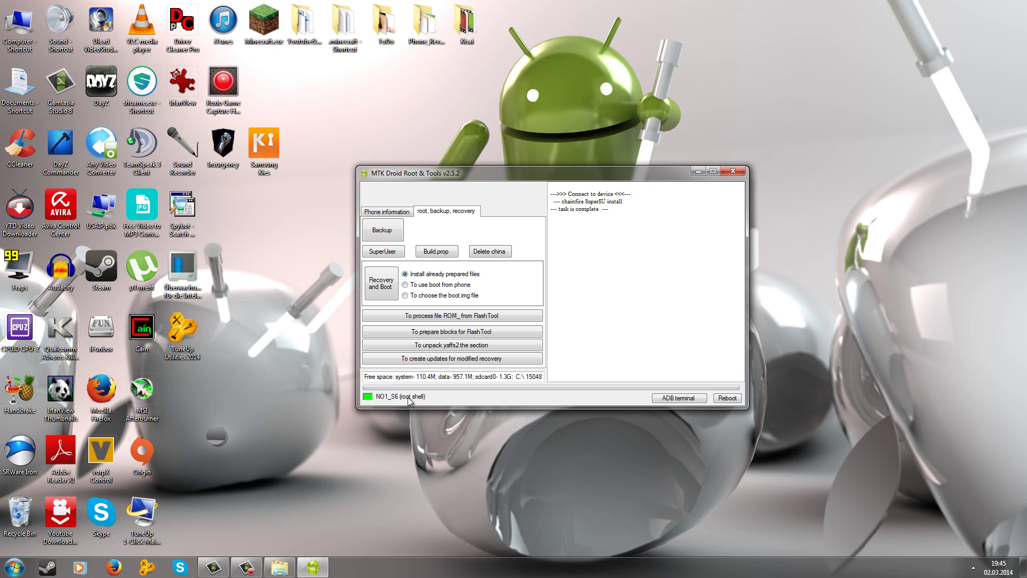
# - Back up the connected phone without packing the backup, and close MTK Droid Root & Tools
pyautogui.click(398, 230)
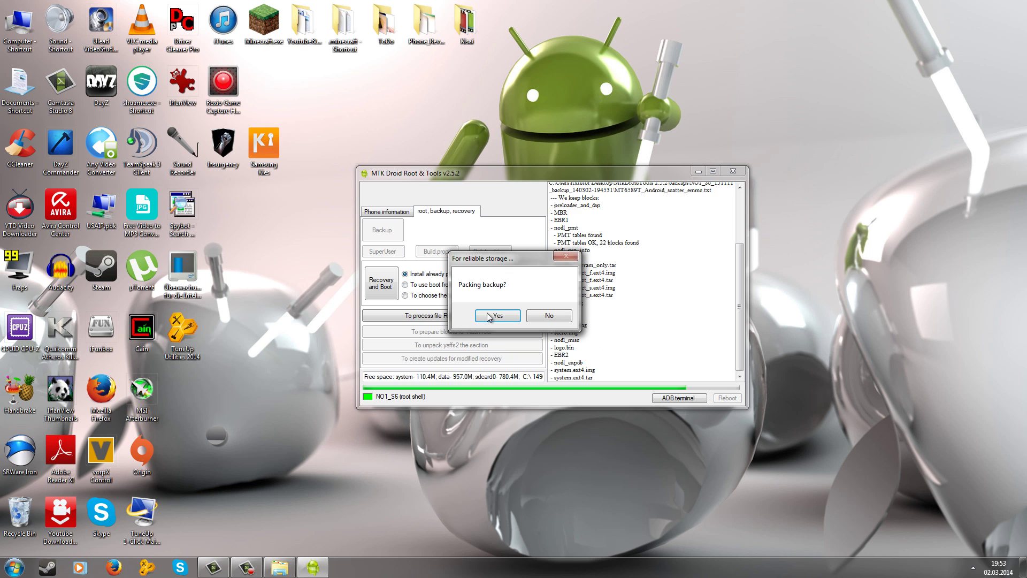
pyautogui.click(543, 316)
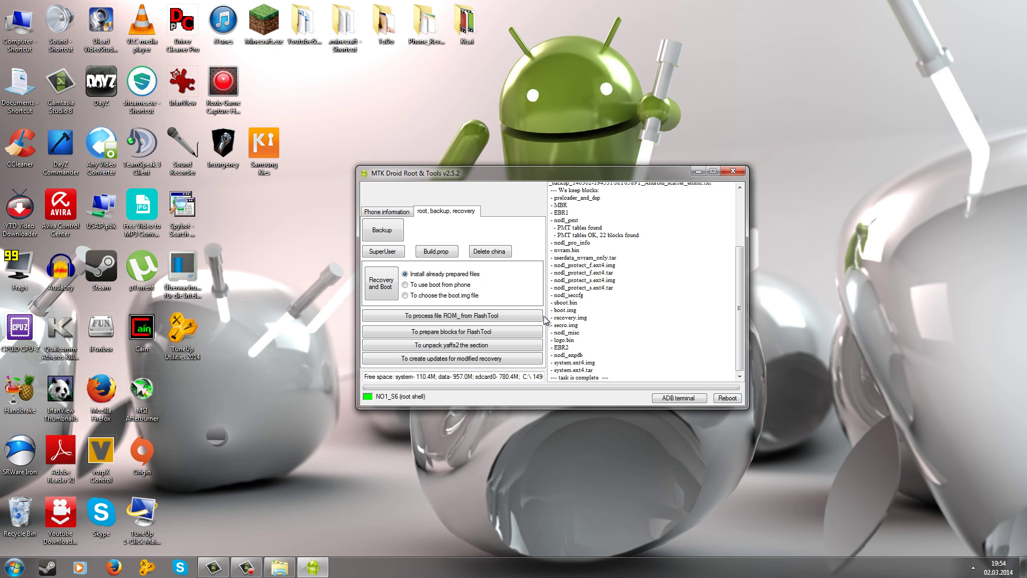
pyautogui.click(732, 171)
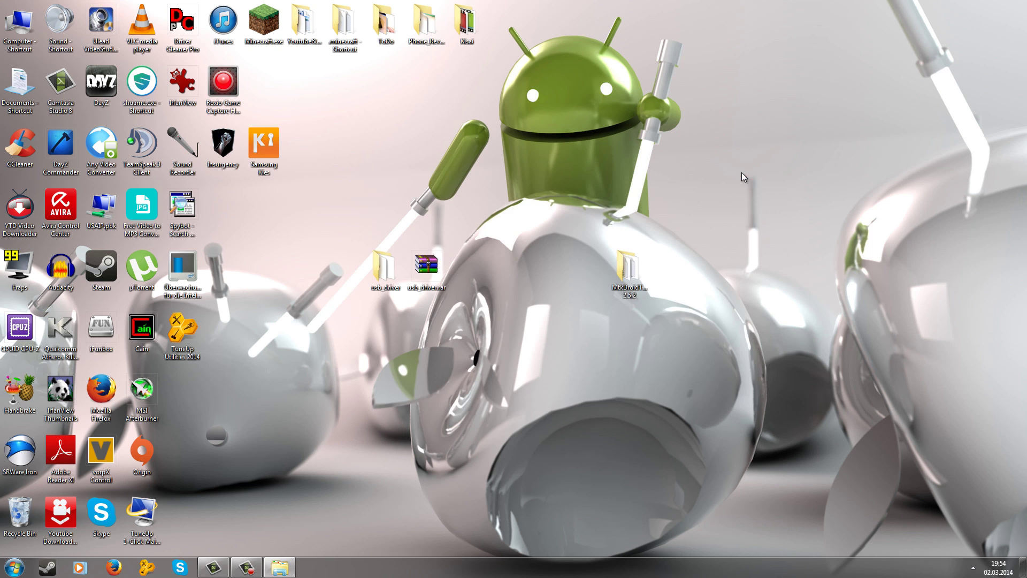
pyautogui.doubleClick(623, 287)
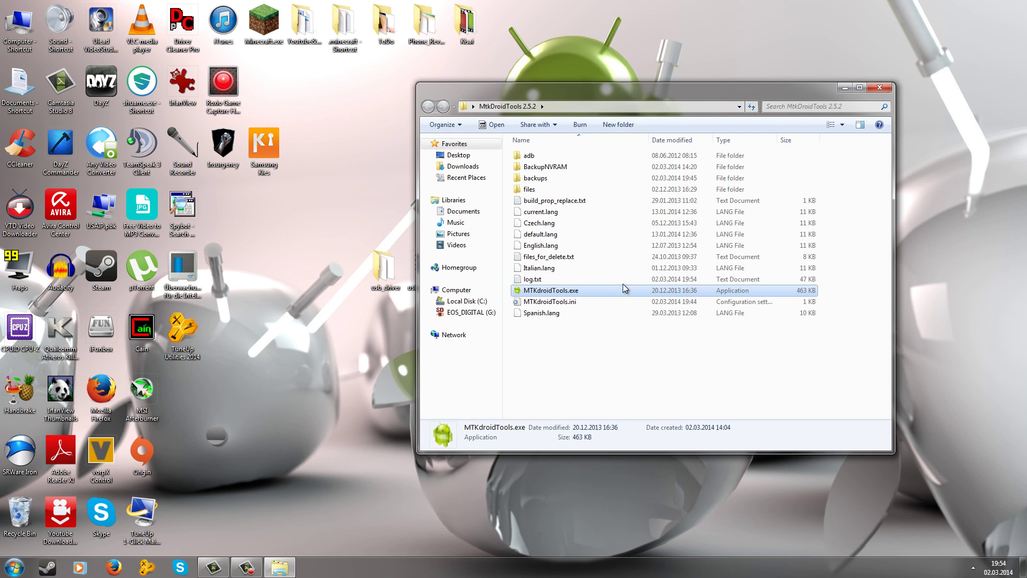
pyautogui.doubleClick(580, 181)
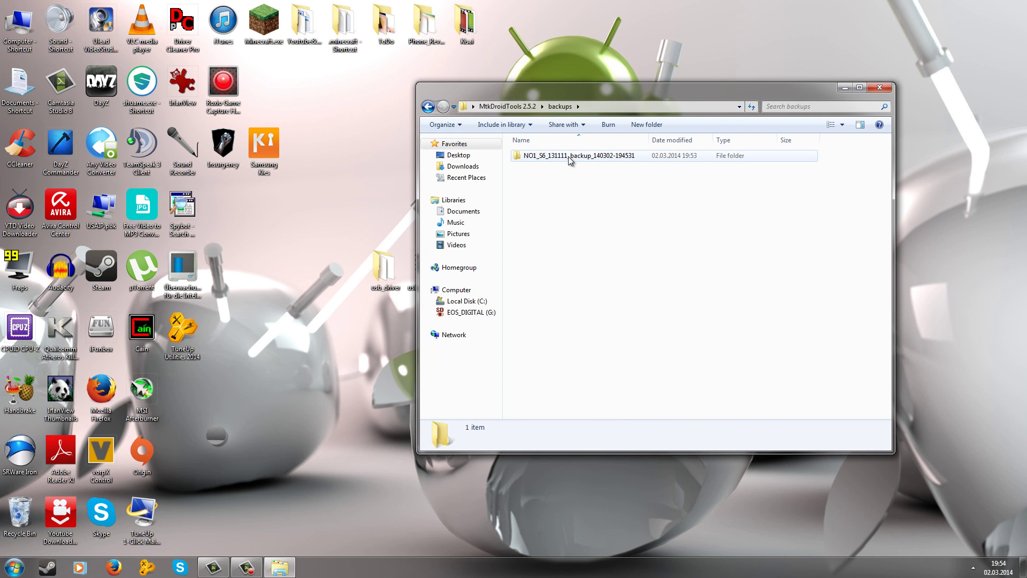
pyautogui.click(604, 161)
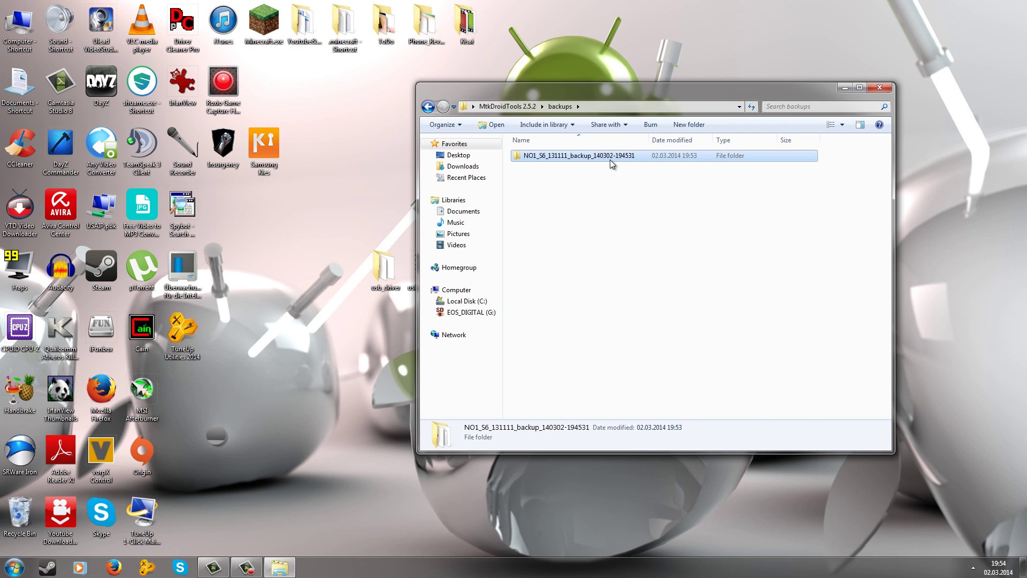
pyautogui.doubleClick(610, 159)
# - Examine the backup's files, including MT6589T_Android_scatter_emmc.txt, preloader_and_dsp and recovery.img, and leave the scatter file selected
pyautogui.click(574, 235)
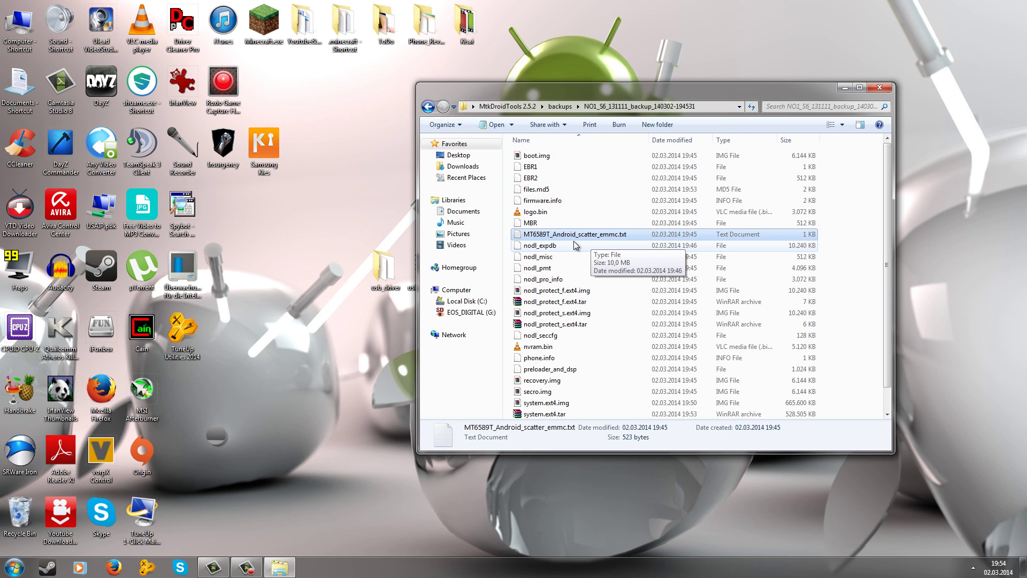
pyautogui.scroll(-1, 597, 239)
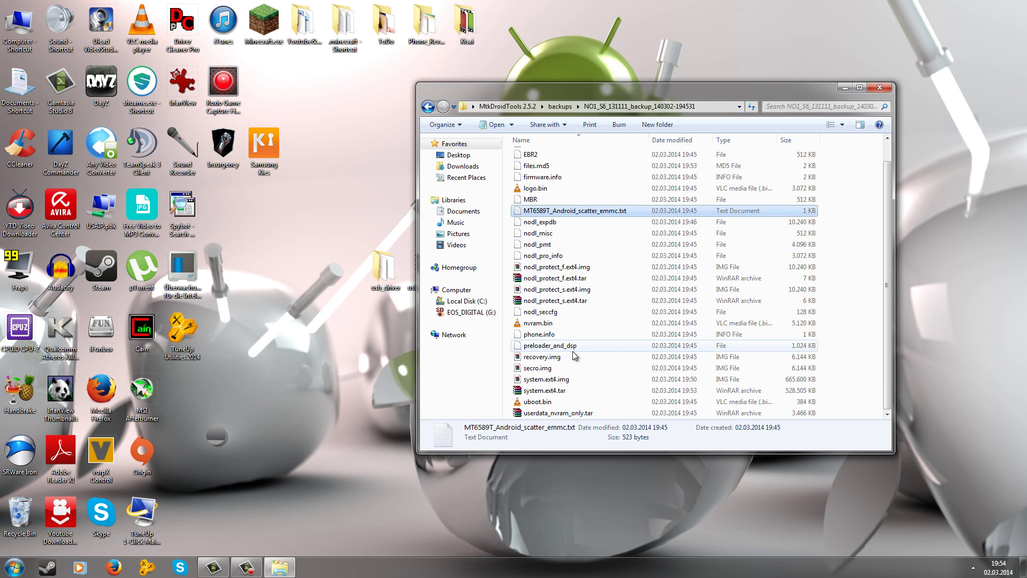
pyautogui.click(587, 346)
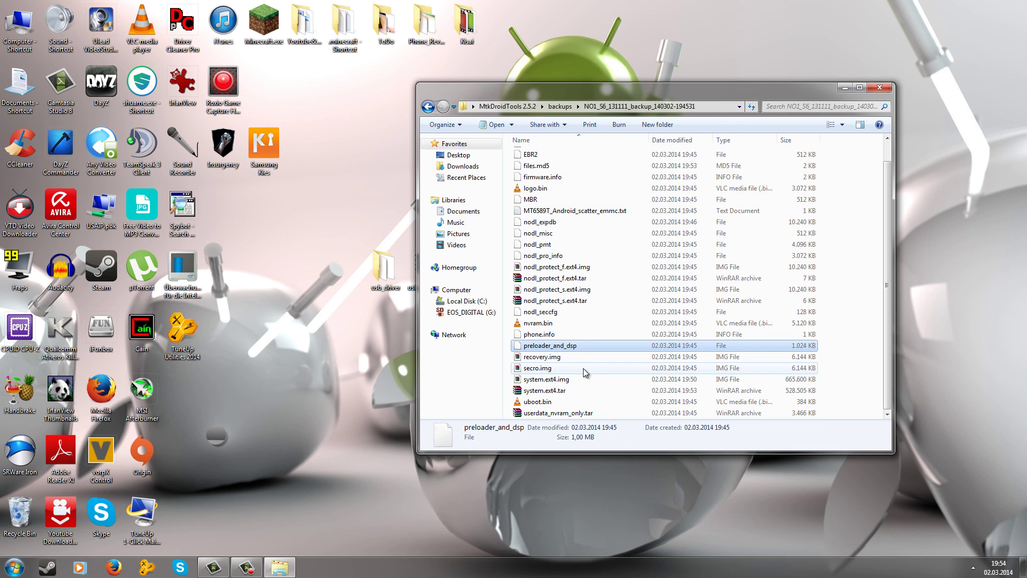
pyautogui.click(581, 358)
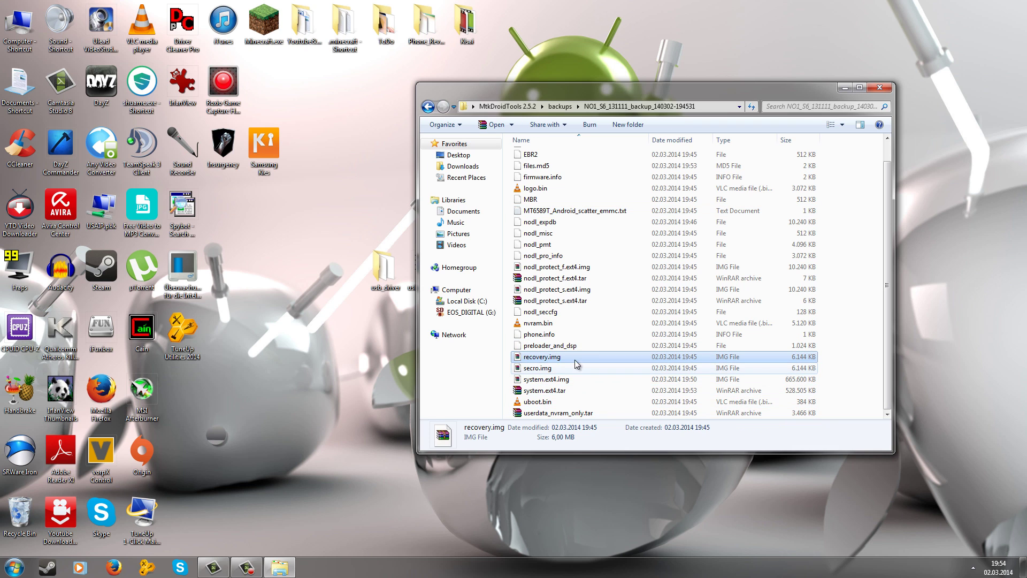
pyautogui.scroll(1, 574, 343)
pyautogui.click(585, 234)
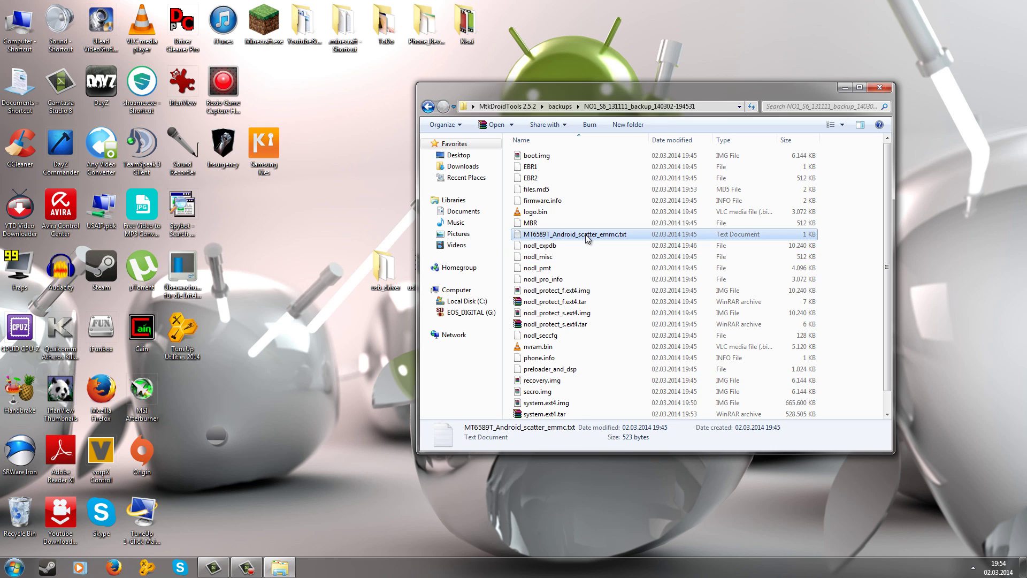